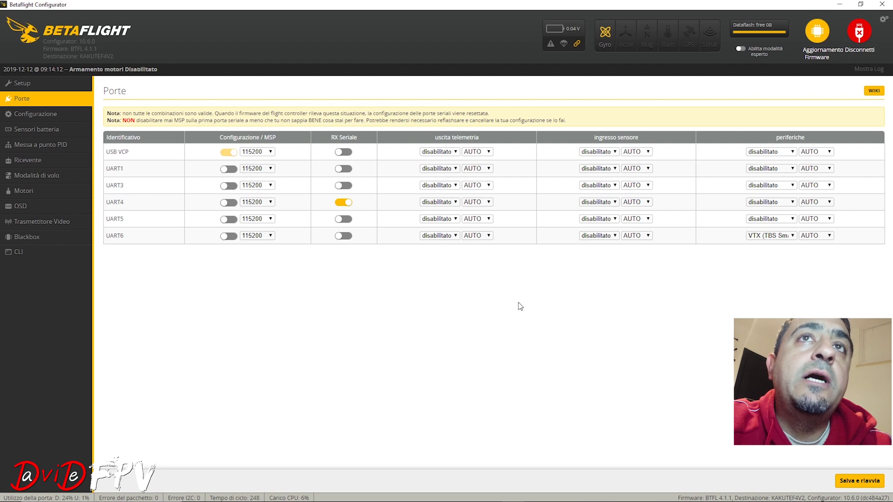
Set the UART6 peripheral to VTX (TBS SmartAudio) and save the port configuration with a reboot.
click(793, 237)
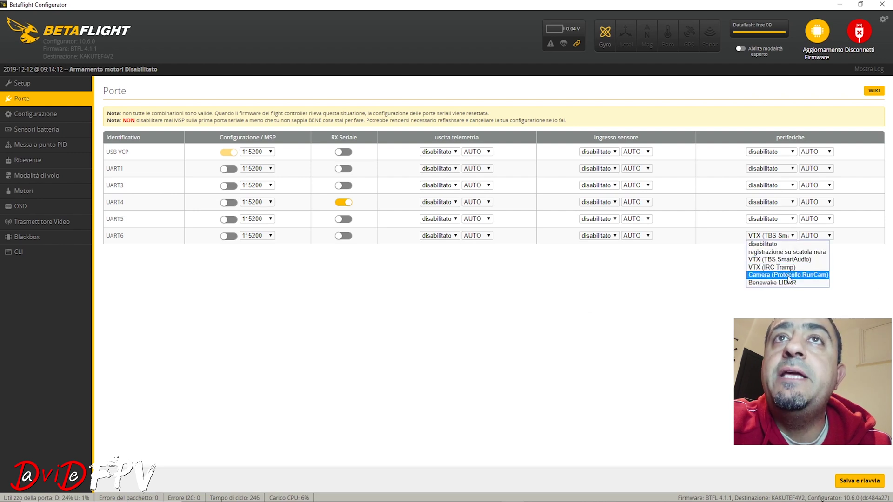
click(793, 260)
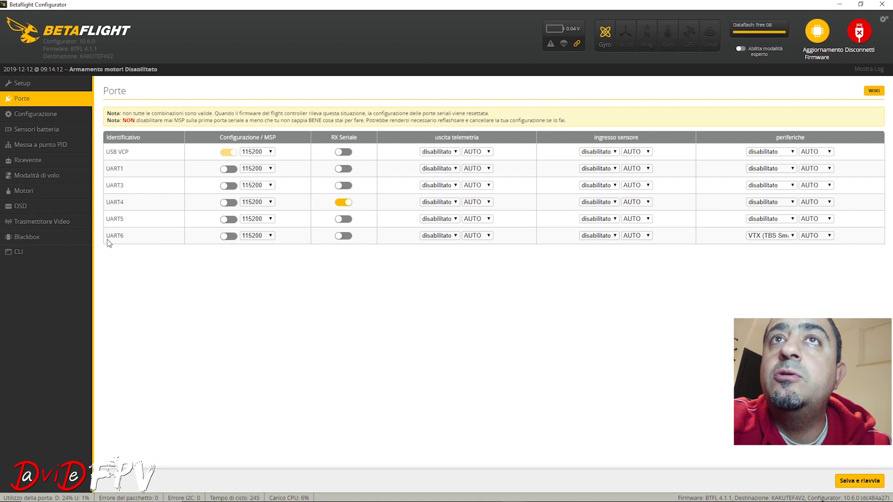
click(793, 236)
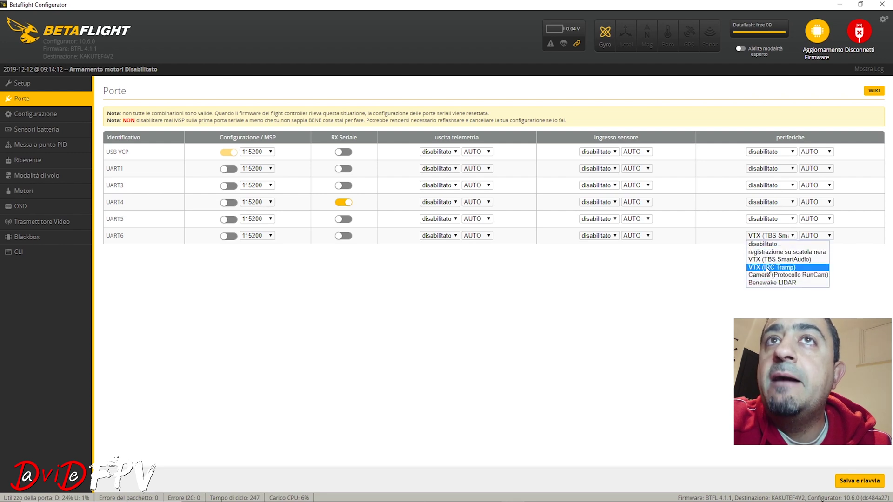
click(780, 260)
click(859, 480)
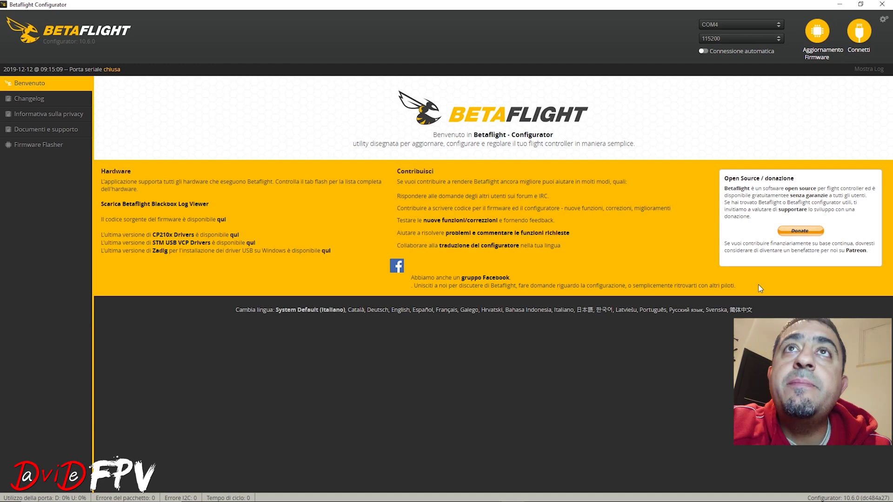
Reconnect to the flight controller and open the VTX tables web page linked from the video transmitter instructions.
click(849, 41)
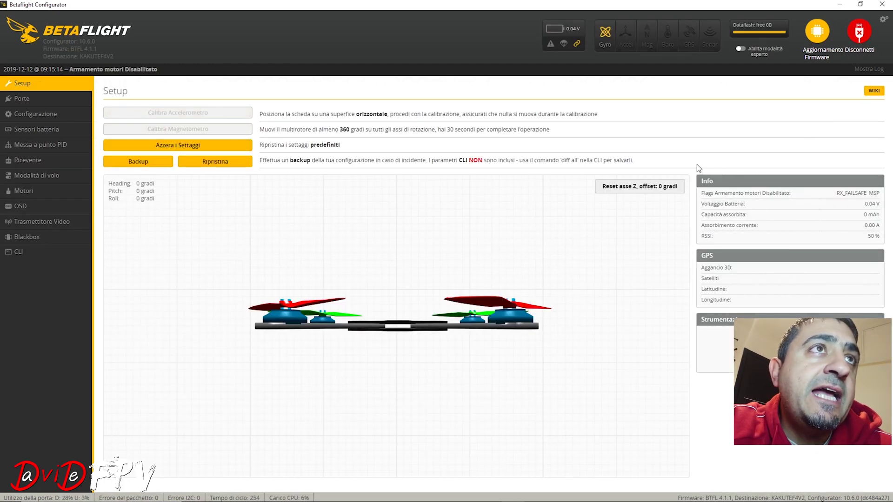
click(51, 223)
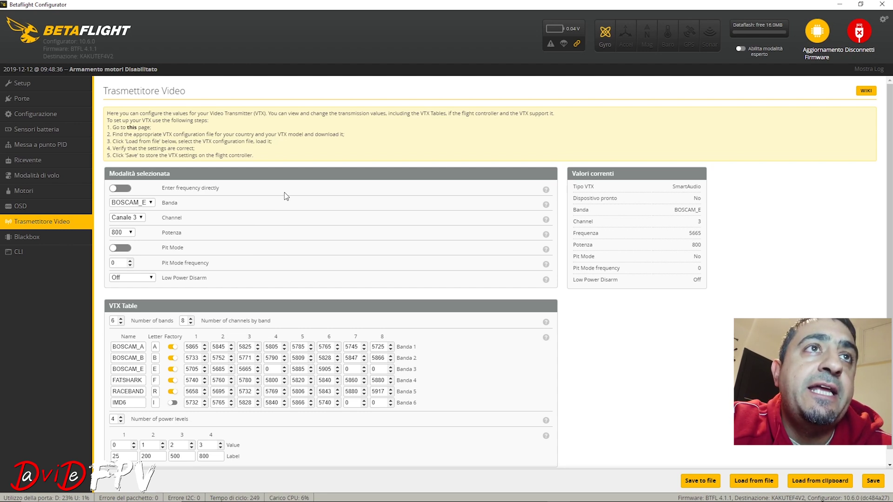
click(133, 128)
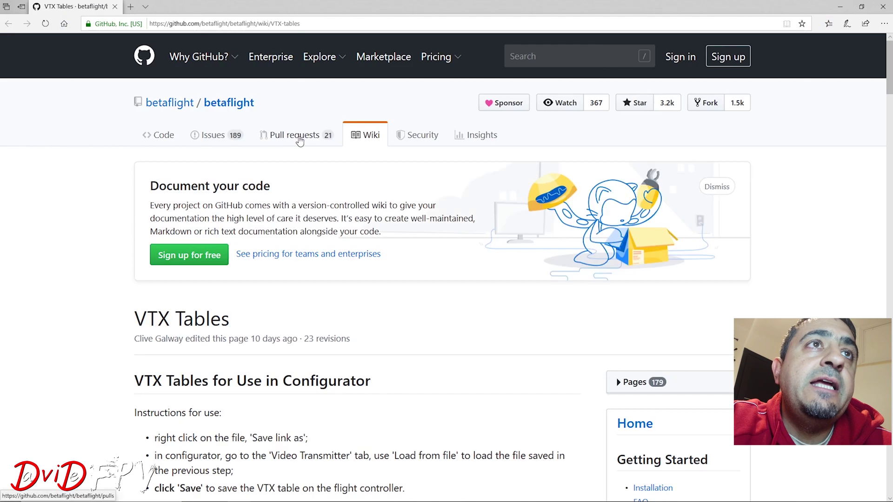
Examine the VTX Tables wiki page for the usage instructions, the Smart Audio debug key and the available table files.
scroll(374, 189, down, 20)
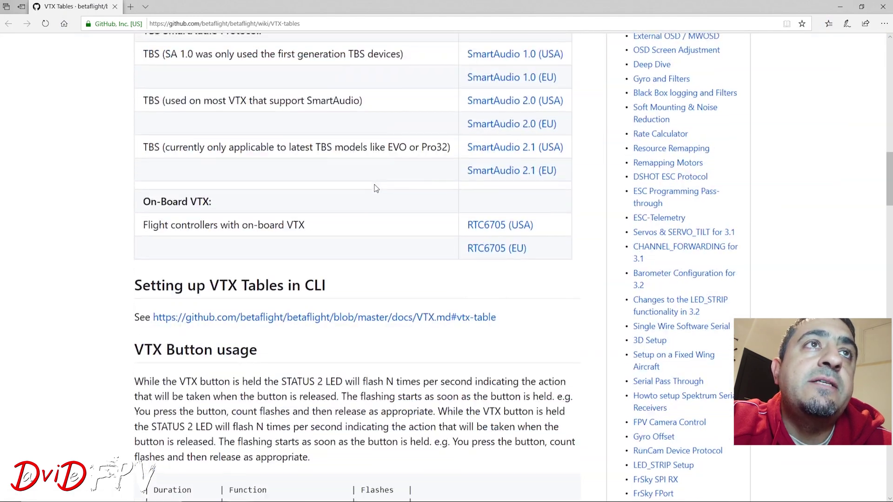
scroll(375, 188, down, 10)
scroll(376, 188, up, 10)
scroll(377, 188, up, 15)
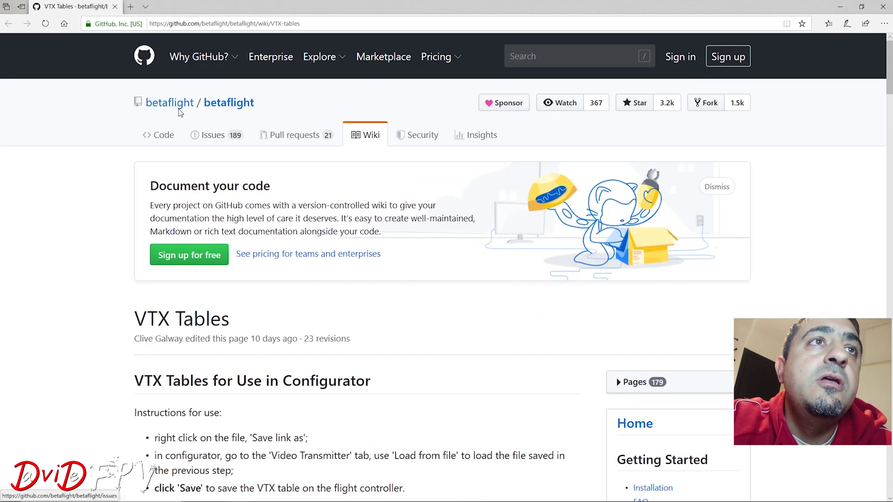
scroll(454, 193, down, 5)
scroll(453, 193, down, 3)
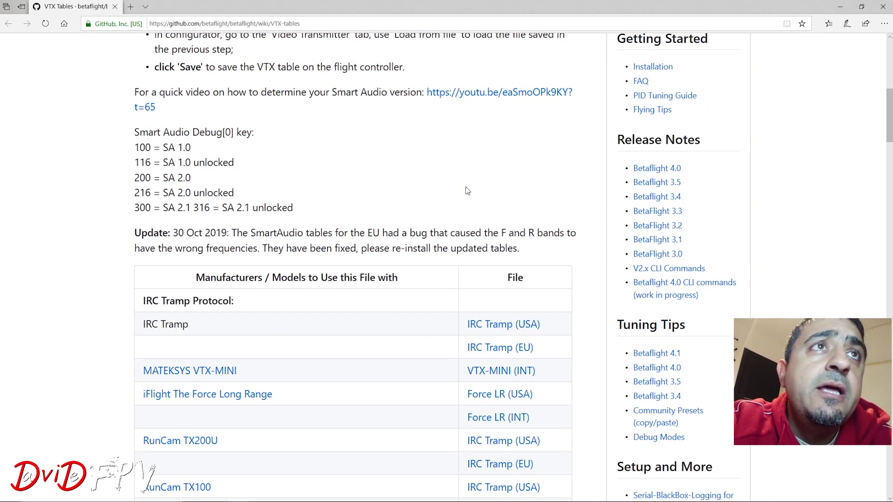
scroll(388, 281, up, 2)
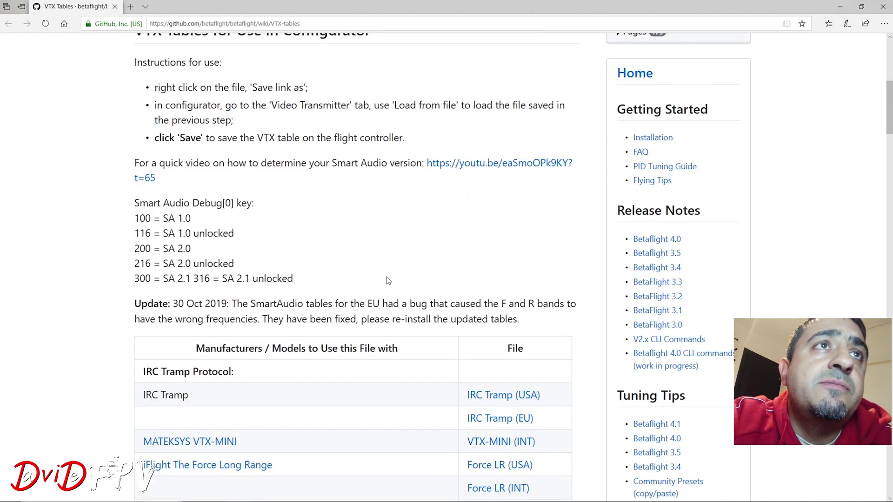
scroll(403, 335, up, 3)
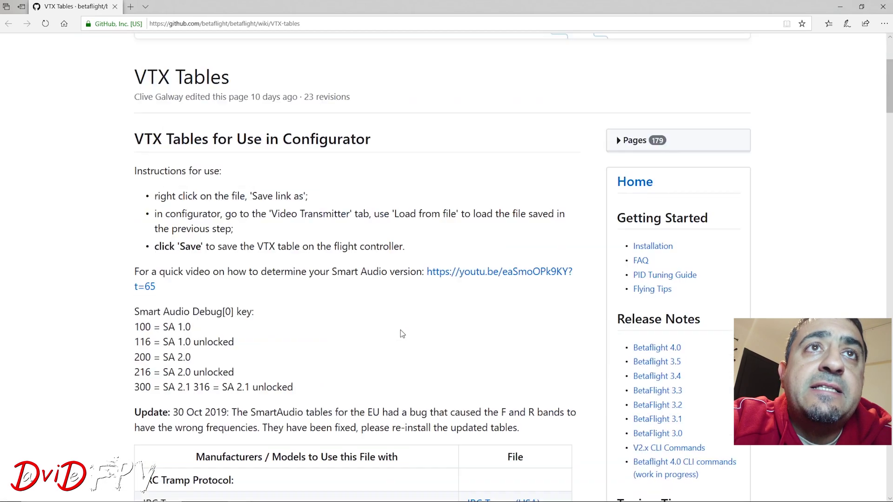
scroll(402, 335, down, 9)
scroll(516, 205, down, 5)
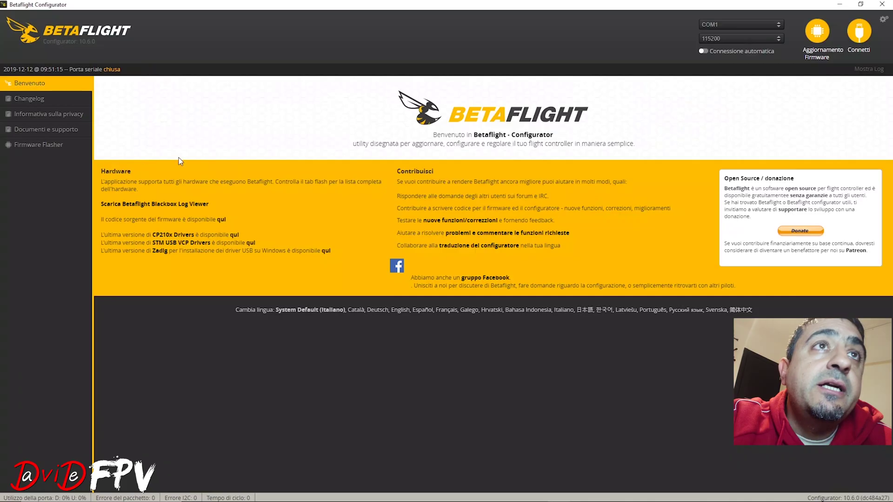
Reconnect to the flight controller in Betaflight Configurator, set the Blackbox debug mode to SMARTAUDIO, and save with a reboot.
click(854, 44)
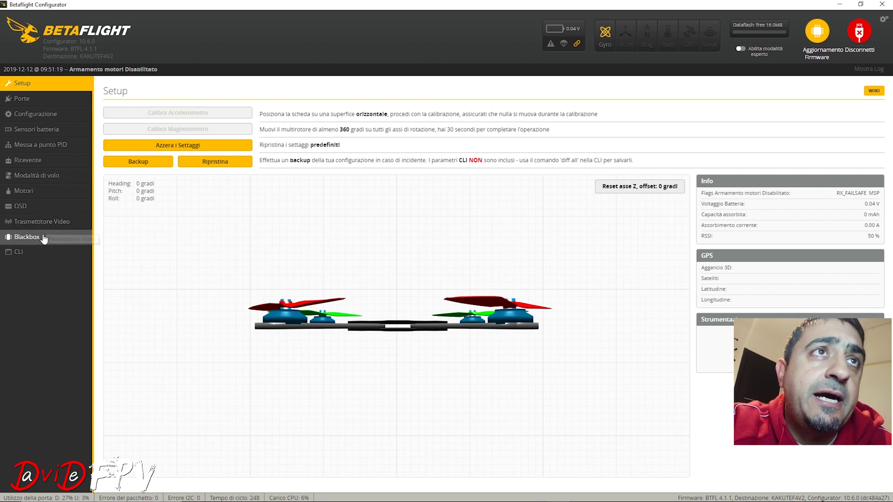
click(44, 238)
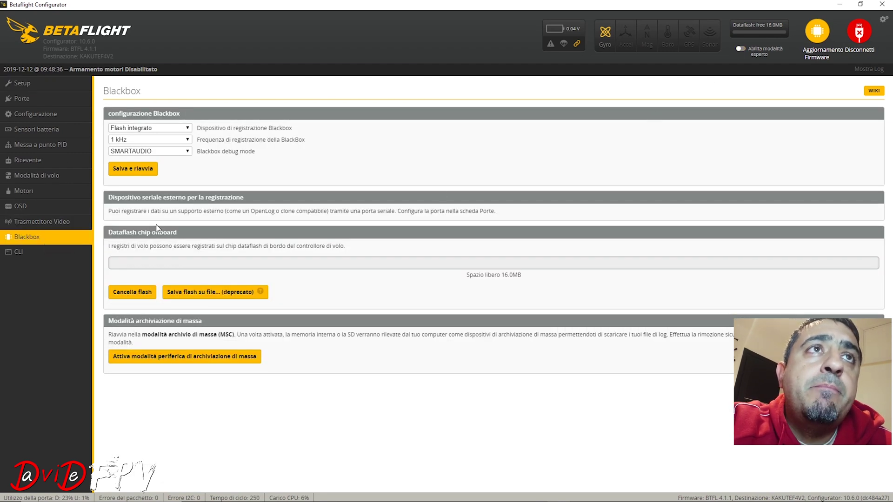
click(185, 151)
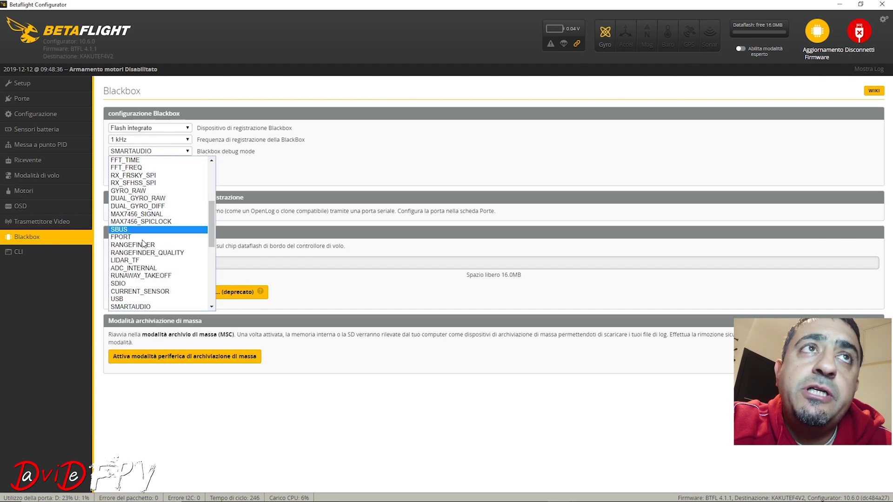
click(135, 307)
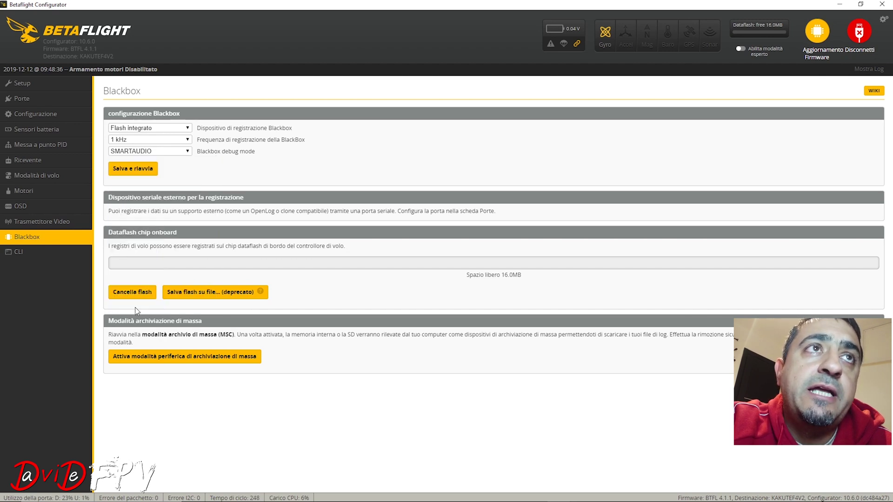
click(134, 168)
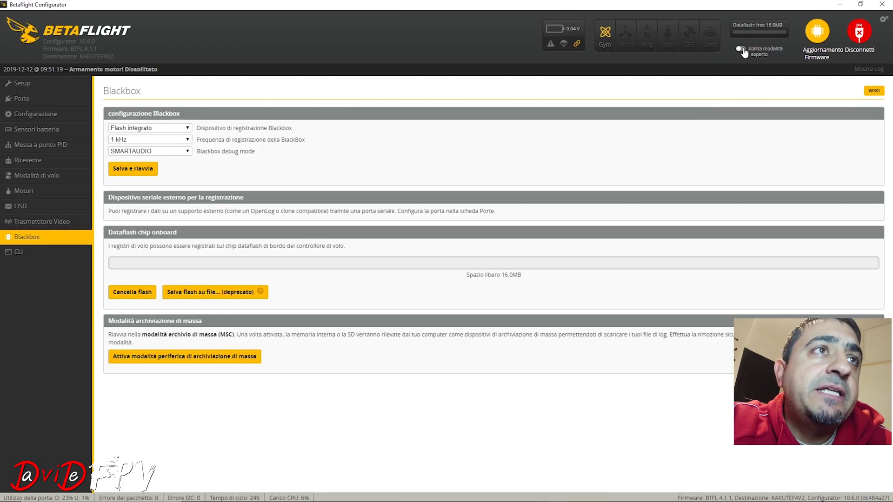
Enable expert mode and show the Debug graphs in the sensor view.
click(742, 49)
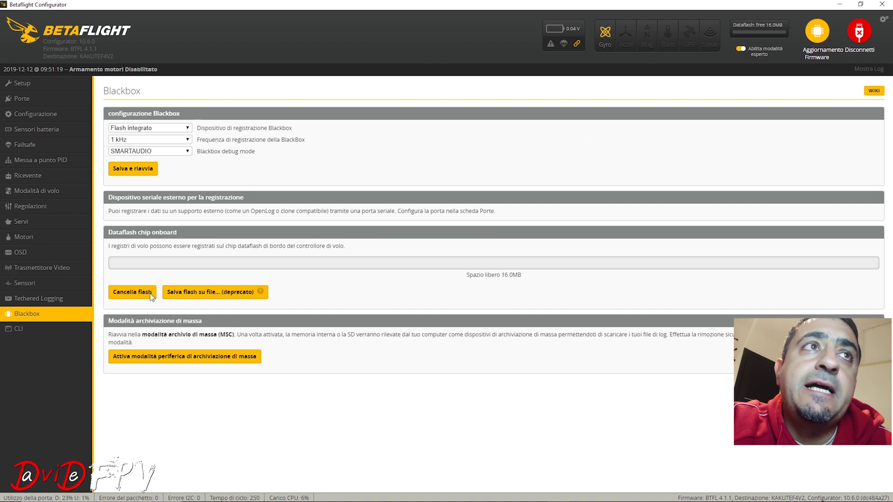
click(28, 283)
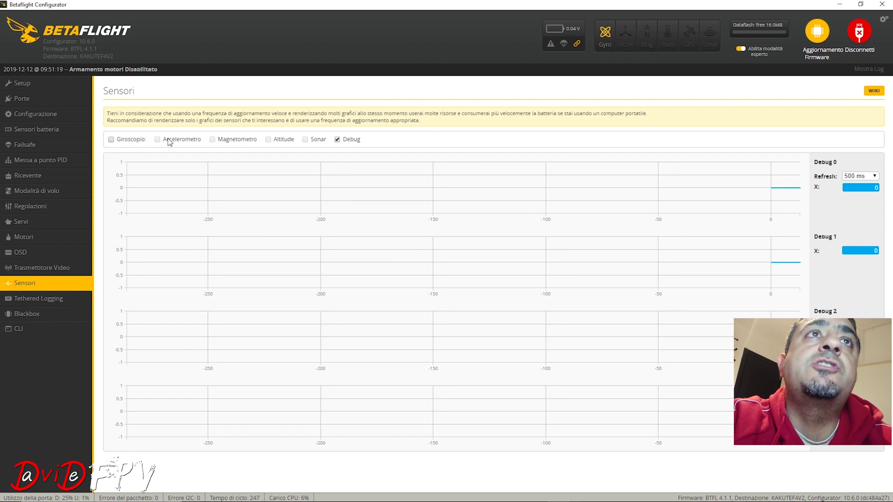
click(337, 140)
click(337, 139)
click(337, 140)
click(338, 140)
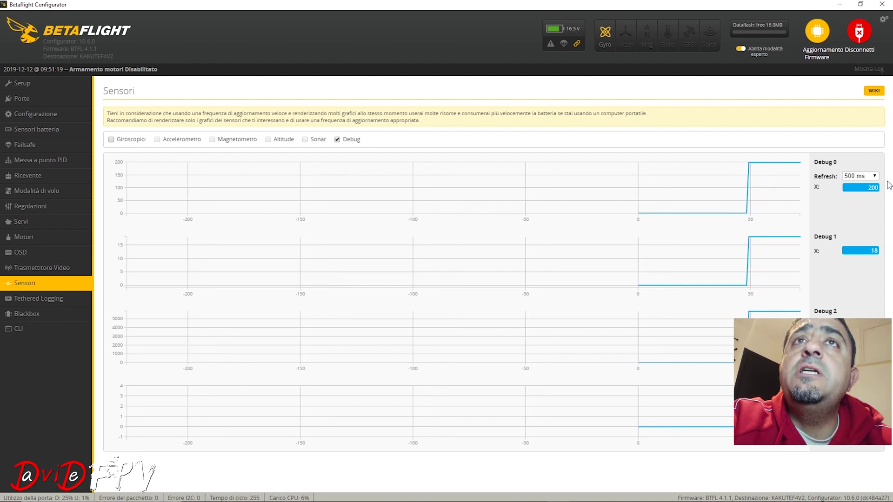
Read the Debug 0 value and compare it with the Smart Audio debug key on the VTX Tables wiki page.
drag(870, 190, 869, 194)
click(868, 193)
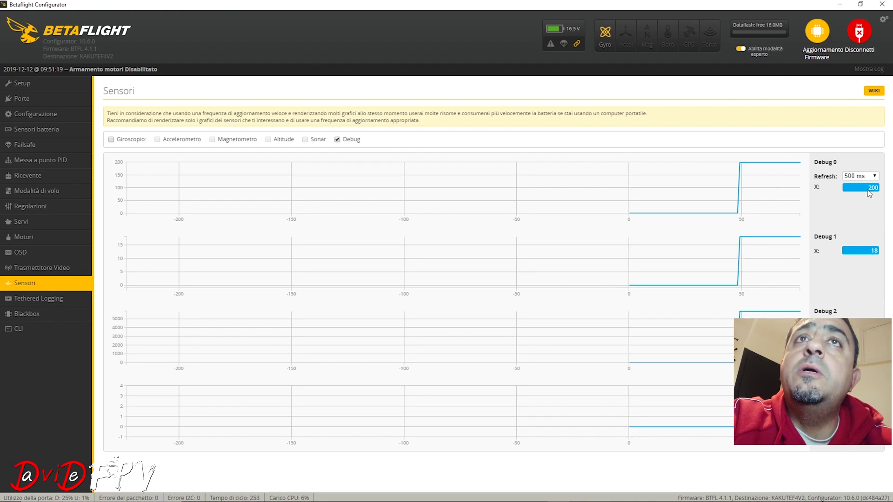
drag(293, 360, 136, 288)
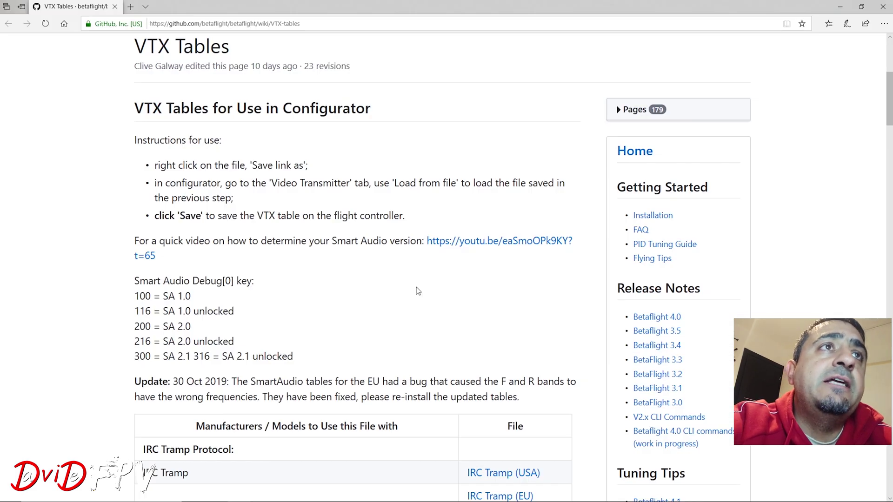
Locate the SmartAudio 2.0 (USA) file under TBS SmartAudio Protocol and inspect its link options for saving it.
scroll(417, 287, down, 3)
scroll(417, 286, down, 4)
scroll(418, 286, down, 5)
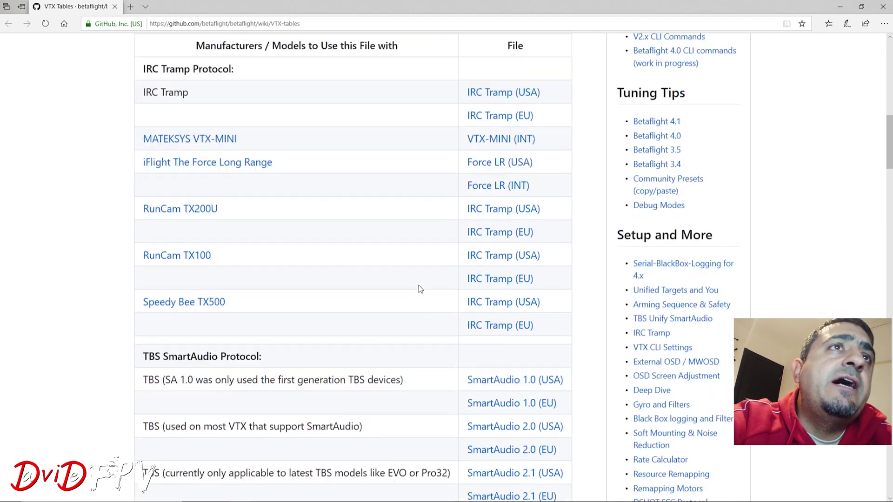
scroll(424, 280, up, 2)
scroll(424, 279, down, 2)
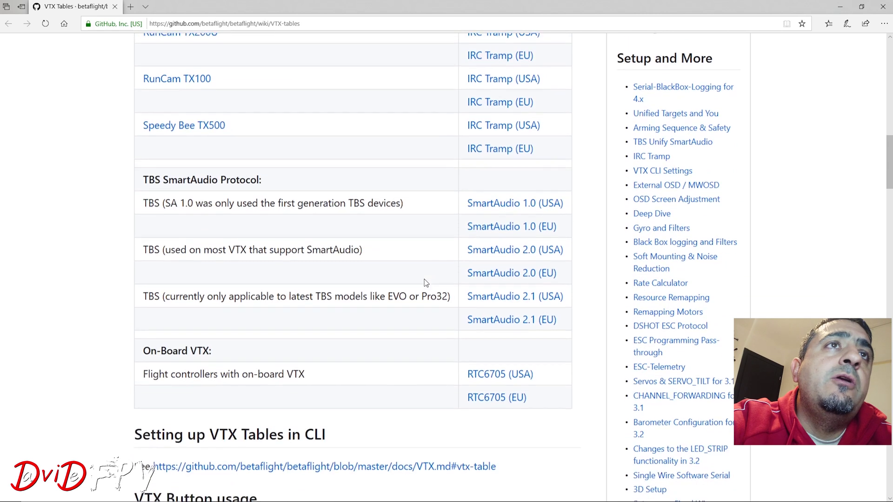
right_click(517, 249)
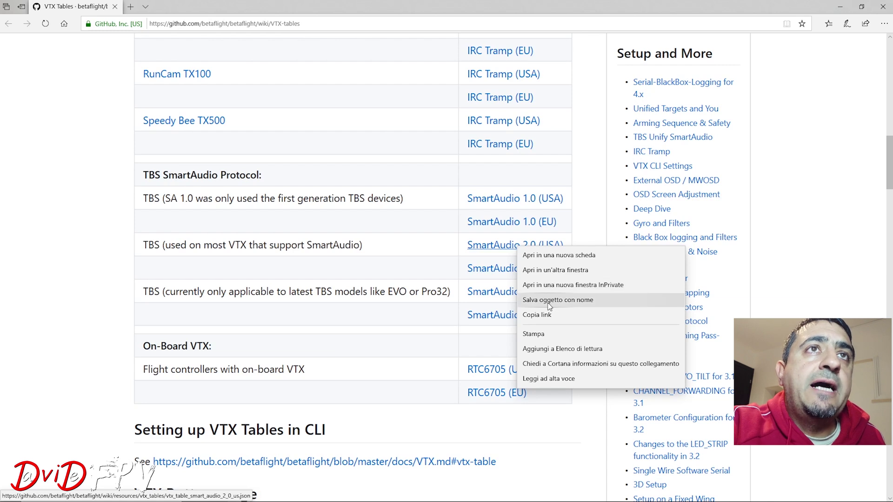
click(470, 259)
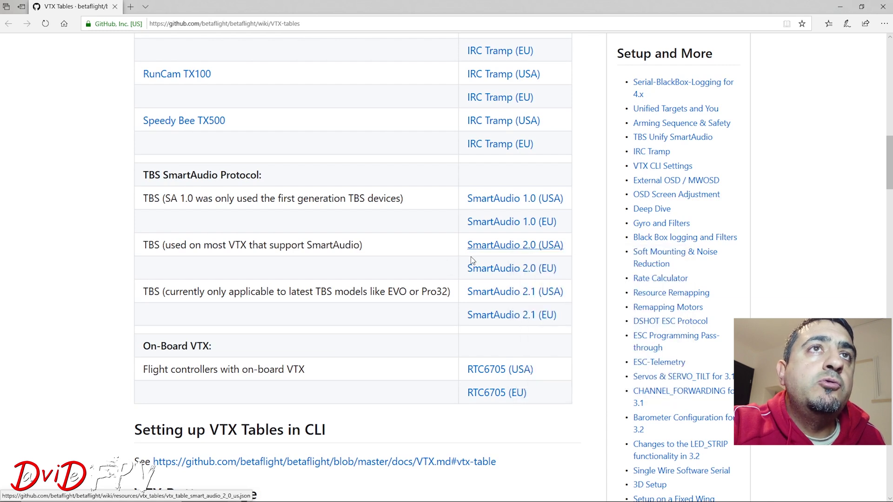
right_click(516, 248)
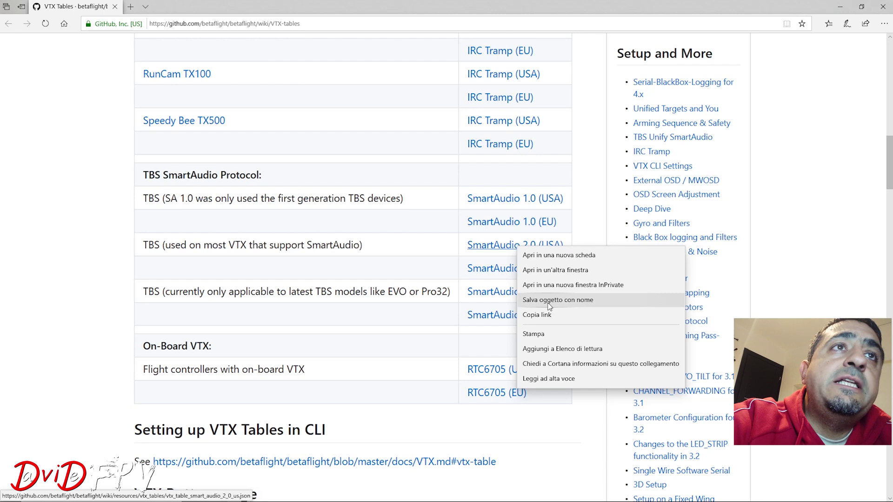
click(432, 259)
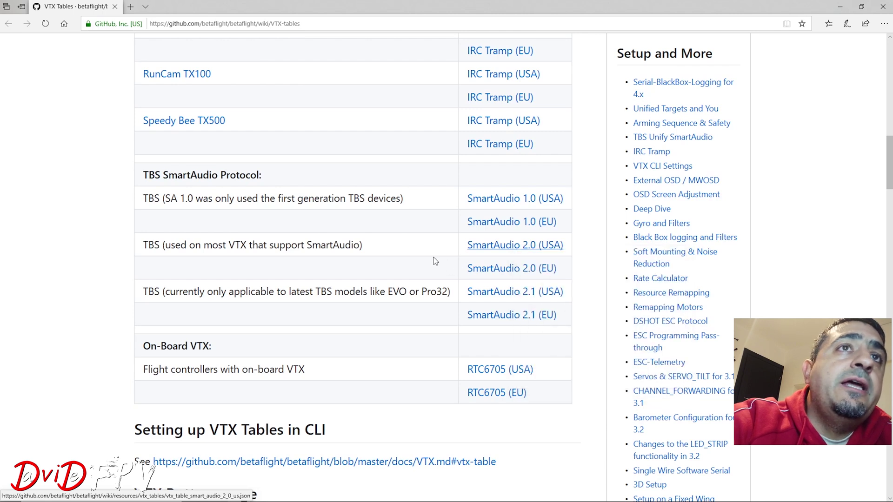
View the SmartAudio 2.0 (USA) JSON file, return to the wiki page and bring up the file link's options.
click(507, 251)
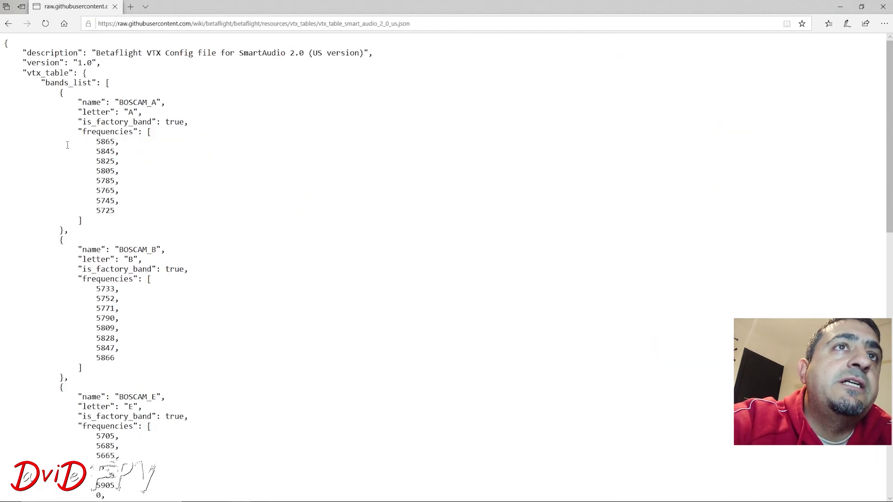
click(10, 24)
right_click(517, 247)
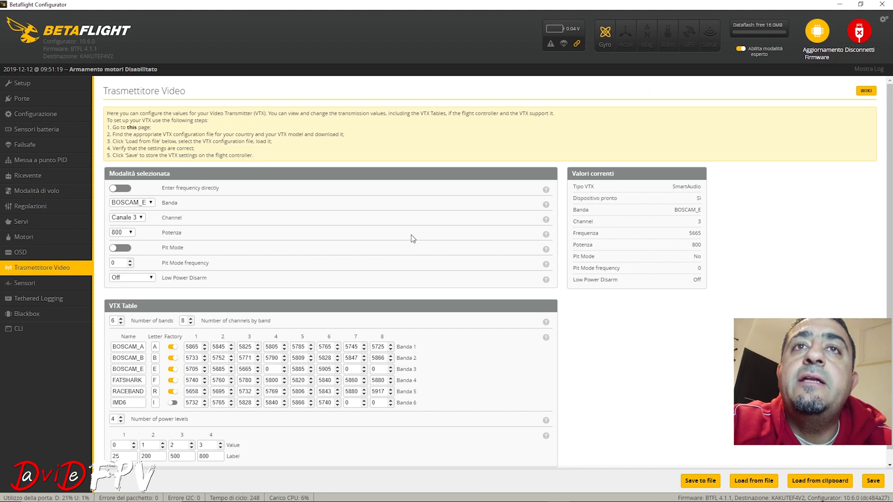
Choose vtx_table_smart_audio_2_0_us.json from Download as the VTX table file to load, and cancel the file selection.
scroll(476, 235, down, 1)
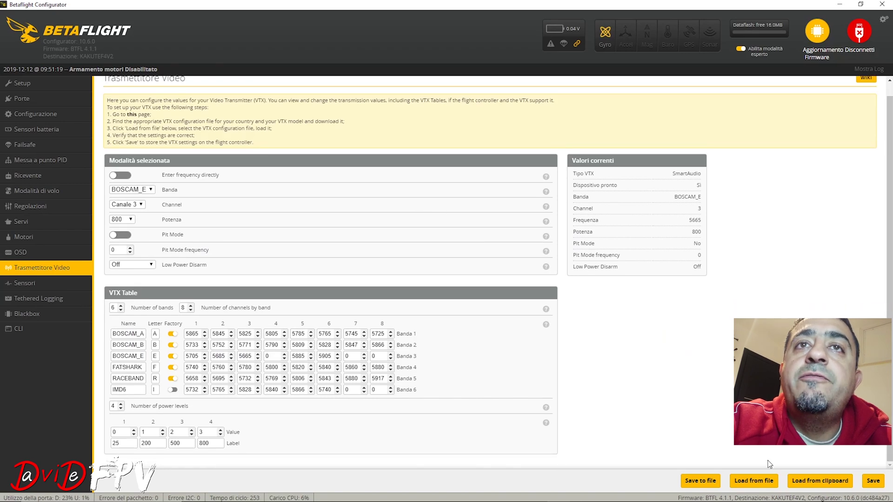
click(754, 484)
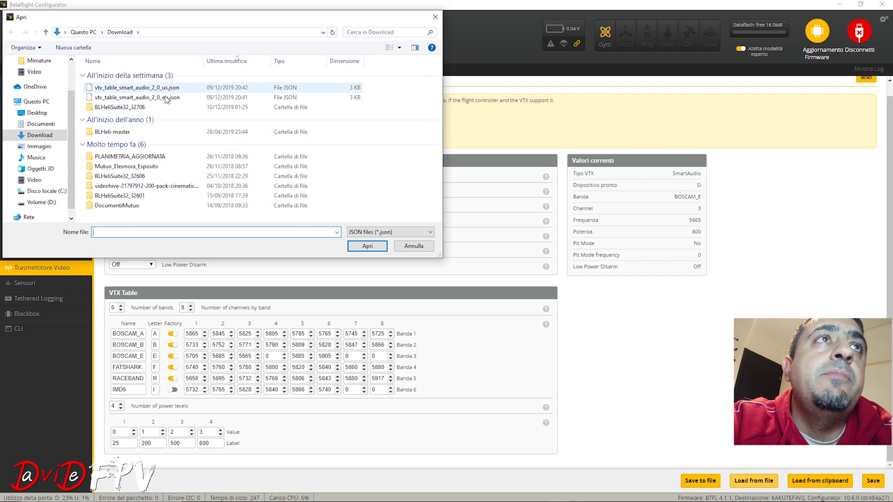
click(162, 88)
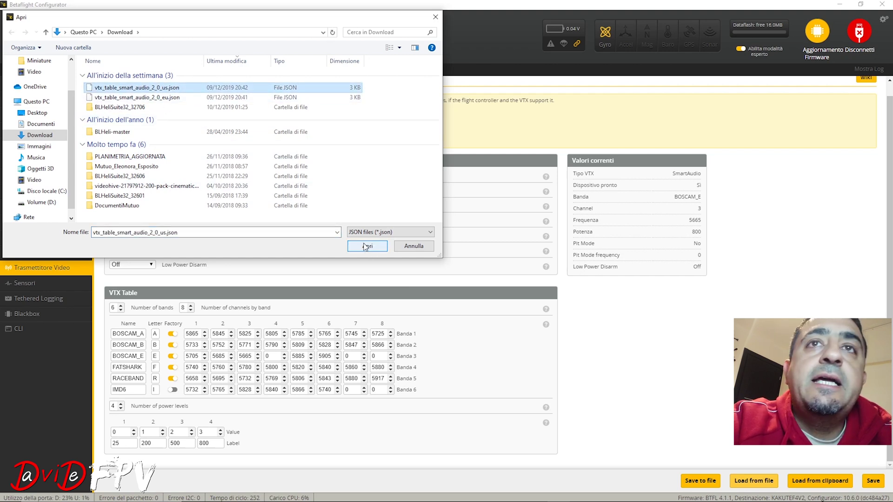
click(425, 248)
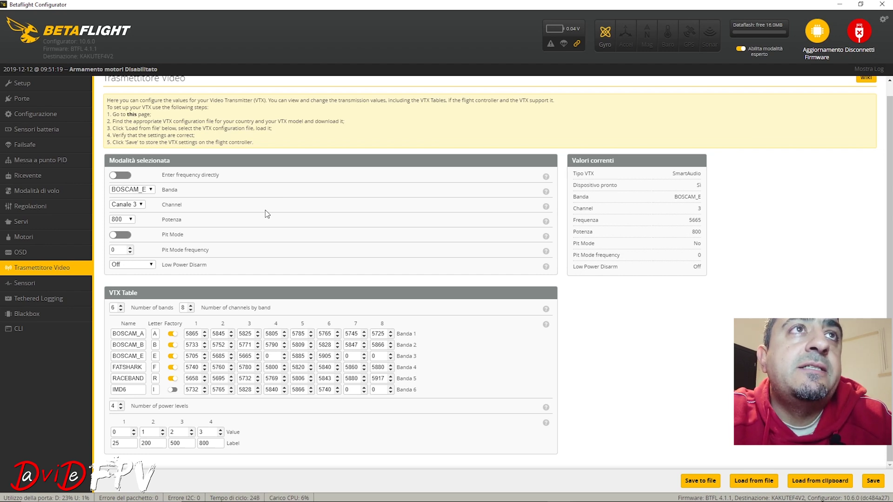
Review the available options for the transmitter's band, channel and power without changing the selections.
scroll(267, 214, up, 1)
click(149, 203)
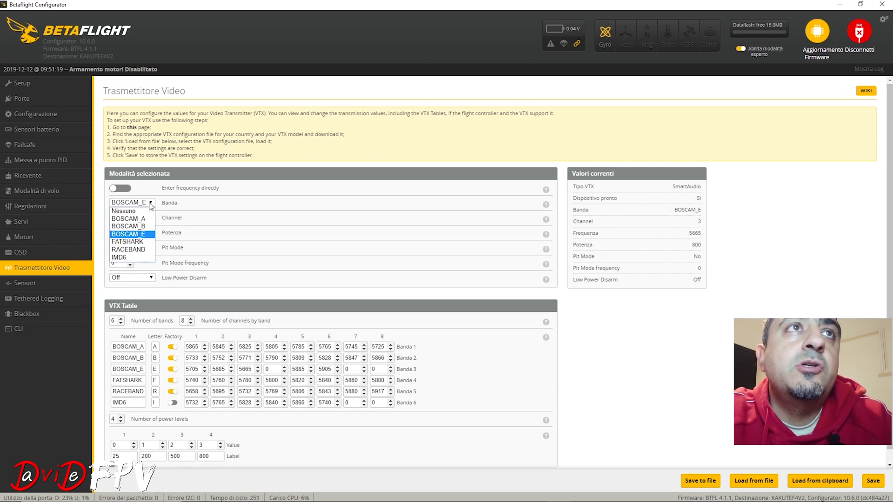
click(182, 234)
click(140, 217)
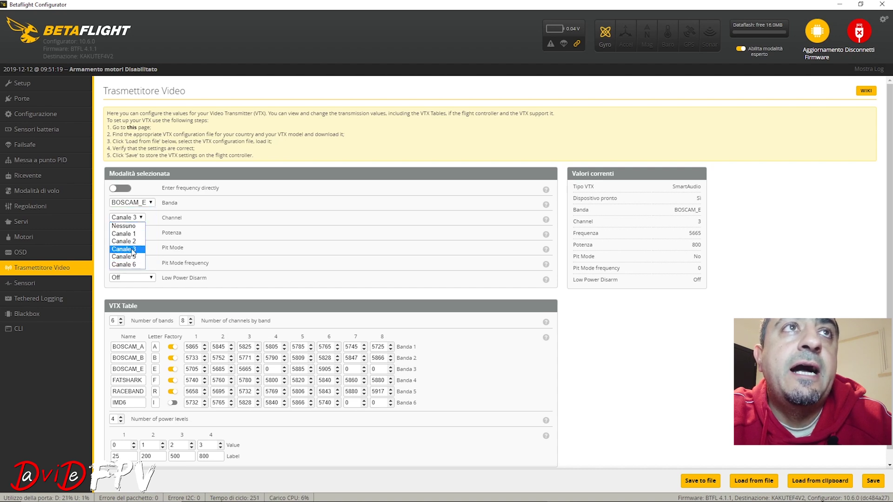
click(182, 242)
click(129, 233)
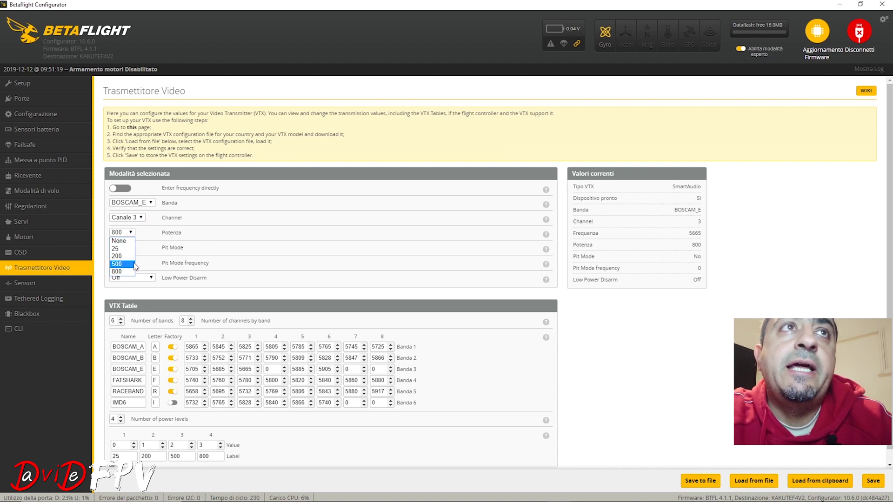
click(199, 228)
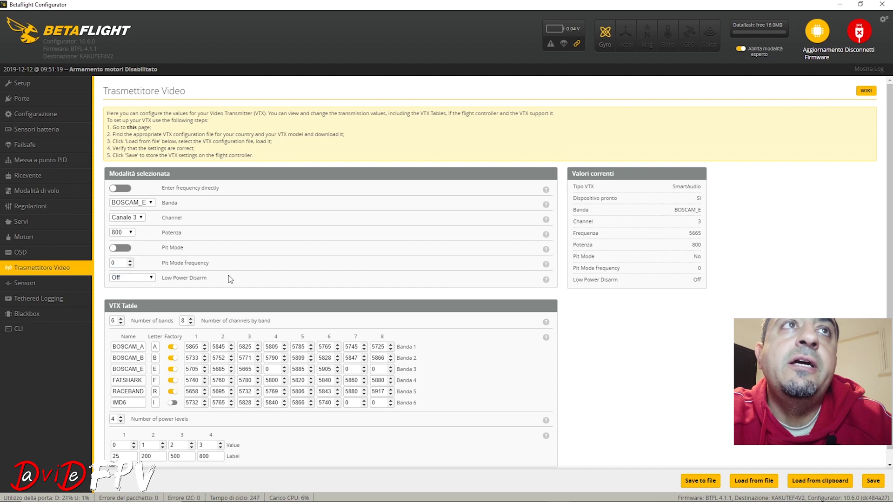
Switch the transmitter power through 500, 200 and 25, and set it back to 800.
click(134, 235)
click(128, 265)
click(131, 233)
click(124, 256)
click(131, 232)
click(129, 250)
click(131, 232)
click(122, 272)
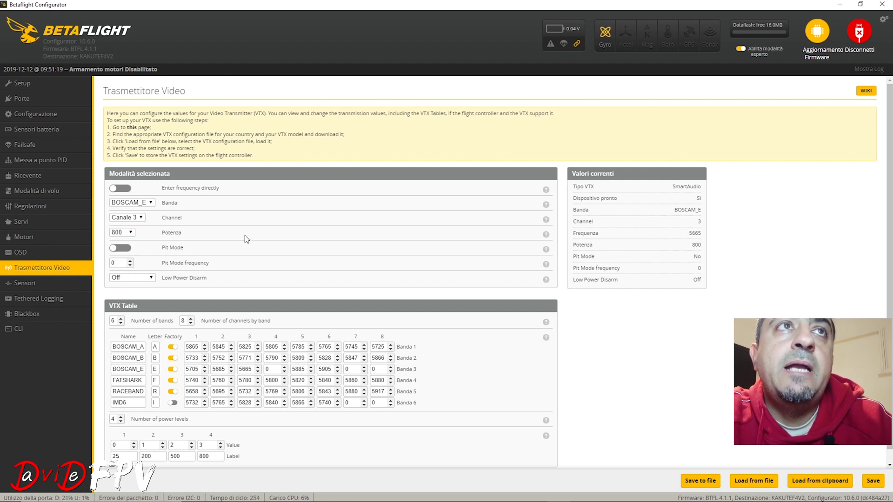
Reduce the number of power levels in the VTX table to 3 and restore it to 4.
scroll(245, 235, down, 1)
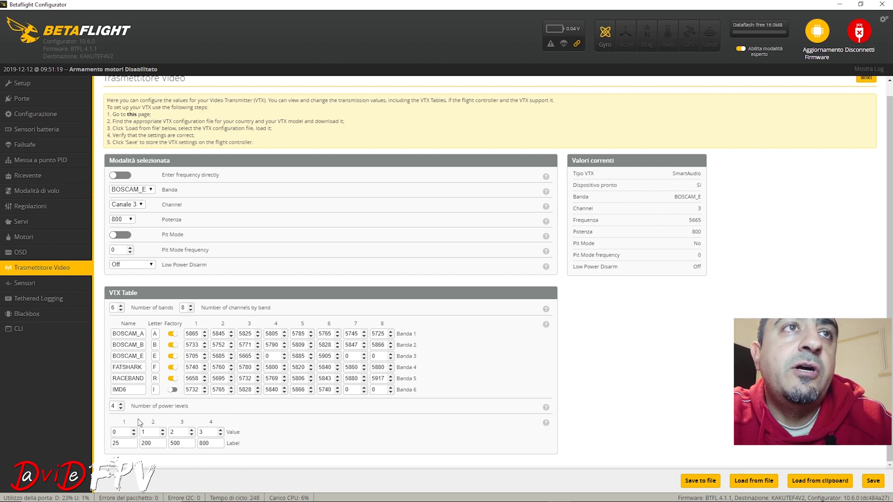
click(121, 409)
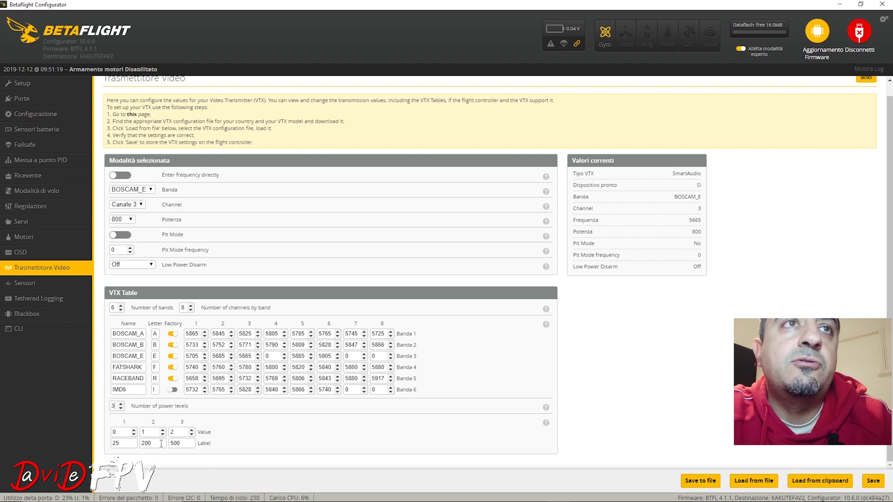
click(121, 403)
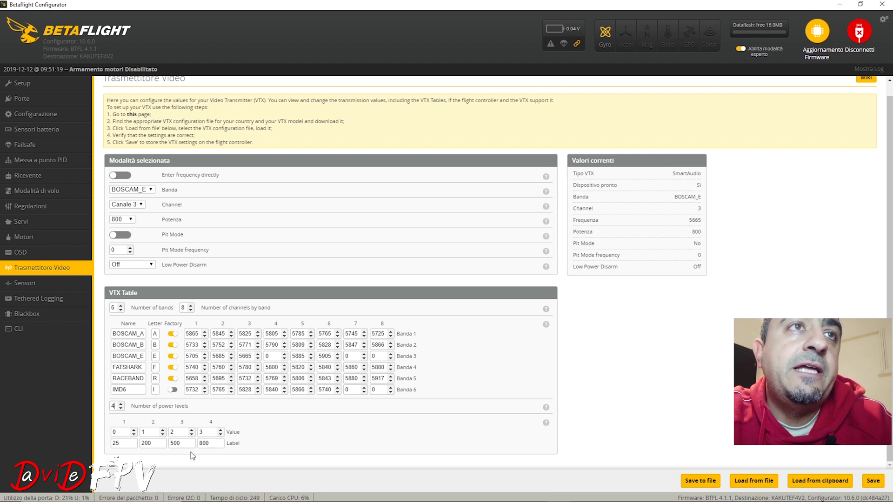
Try the labels 1K and 1.2 for the fourth power level, and restore its label to 800.
drag(120, 443, 173, 444)
click(204, 444)
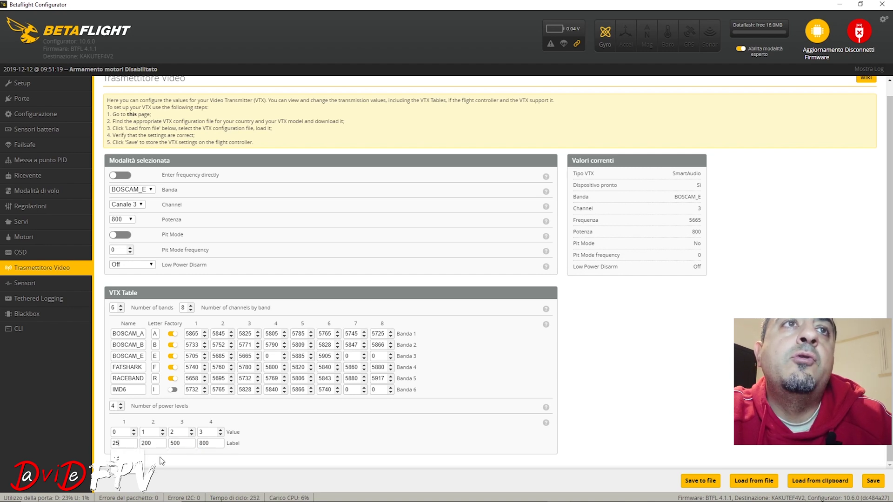
drag(211, 443, 189, 442)
text(1K)
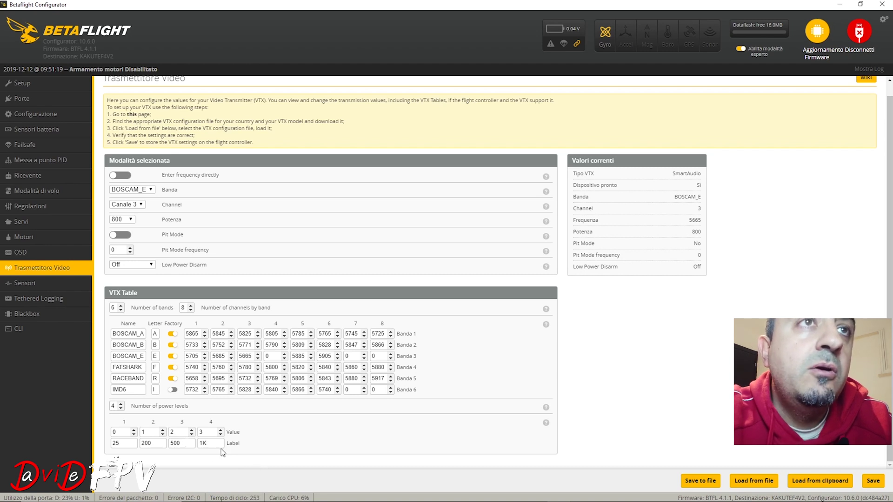
key(BackSpace)
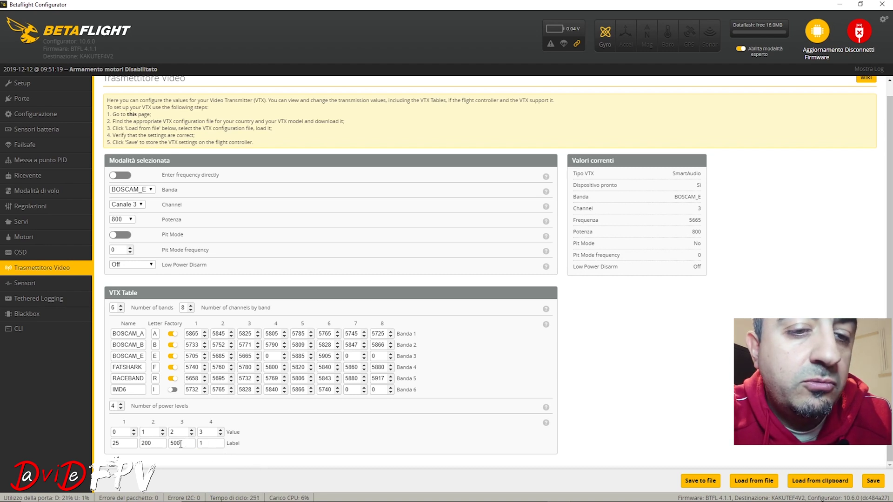
text(2K)
key(ctrl+a)
text(1)
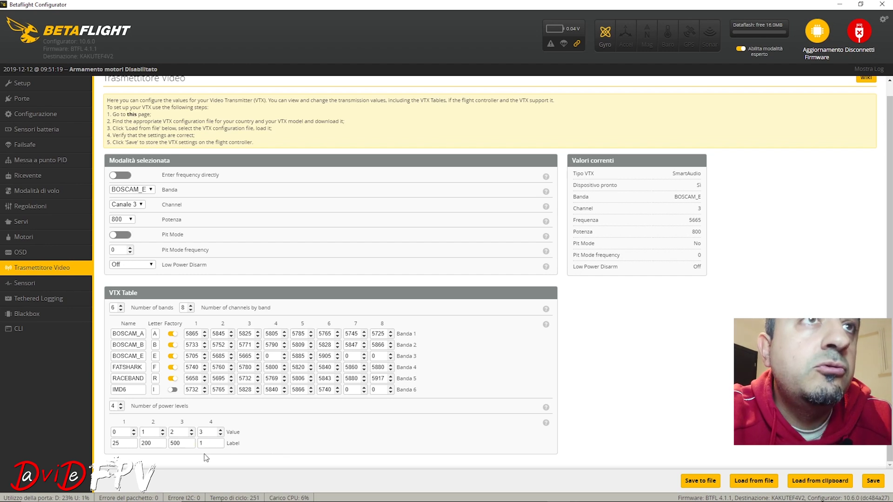
text(.2)
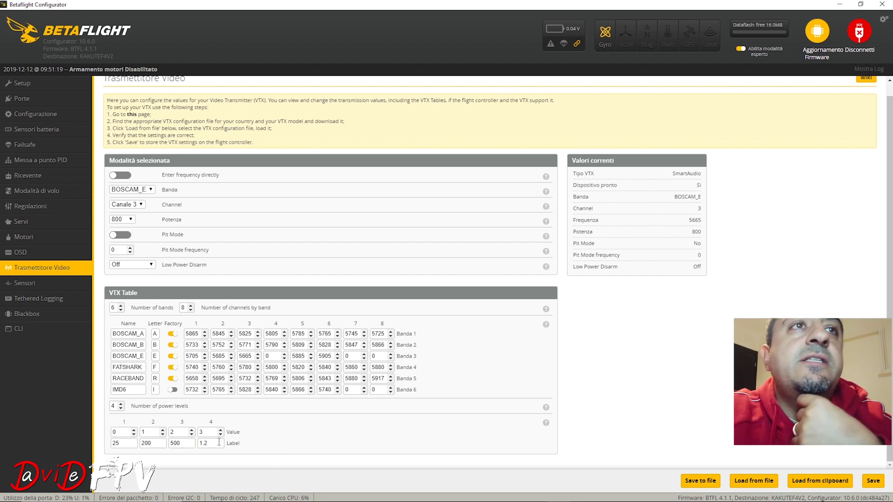
key(ctrl+a)
text(800)
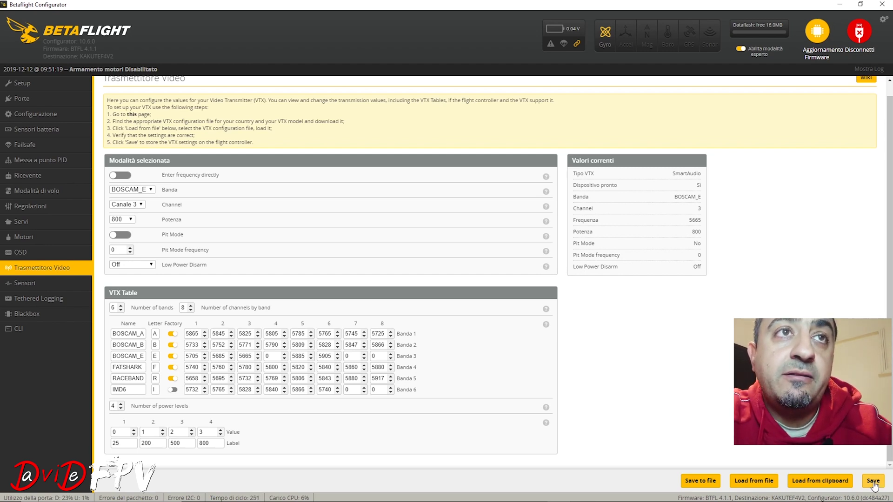
Turn off the Factory option for the RACEBAND band and select its channel 1 frequency for editing.
mouse_move(547, 192)
mouse_move(547, 254)
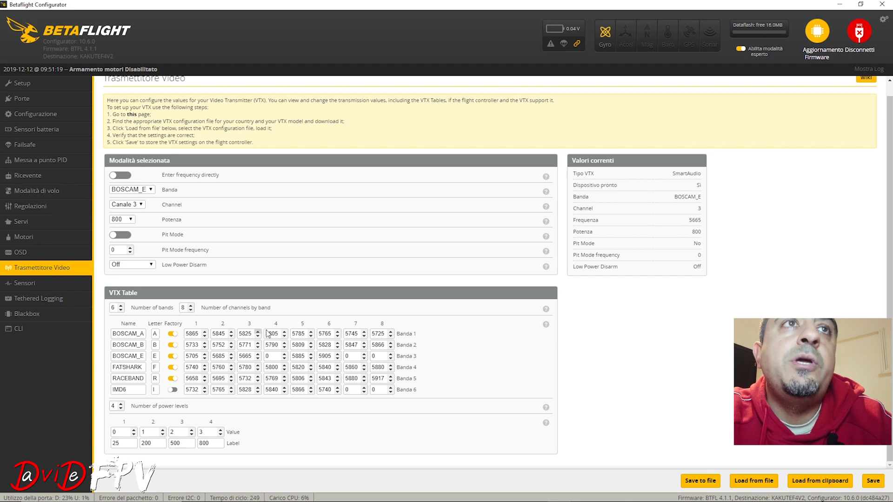
click(172, 379)
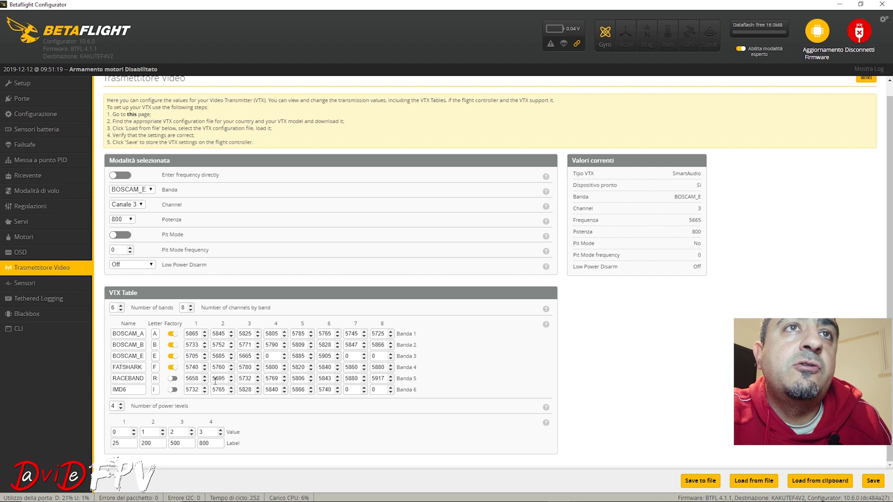
double_click(193, 378)
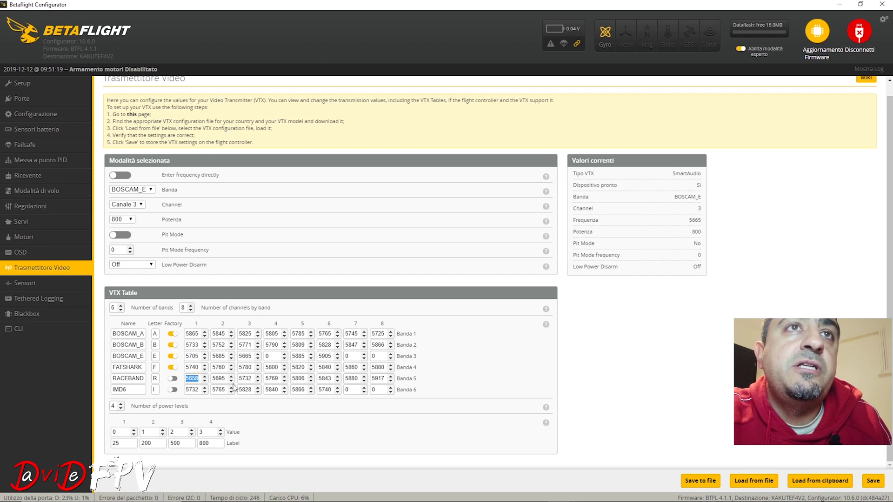